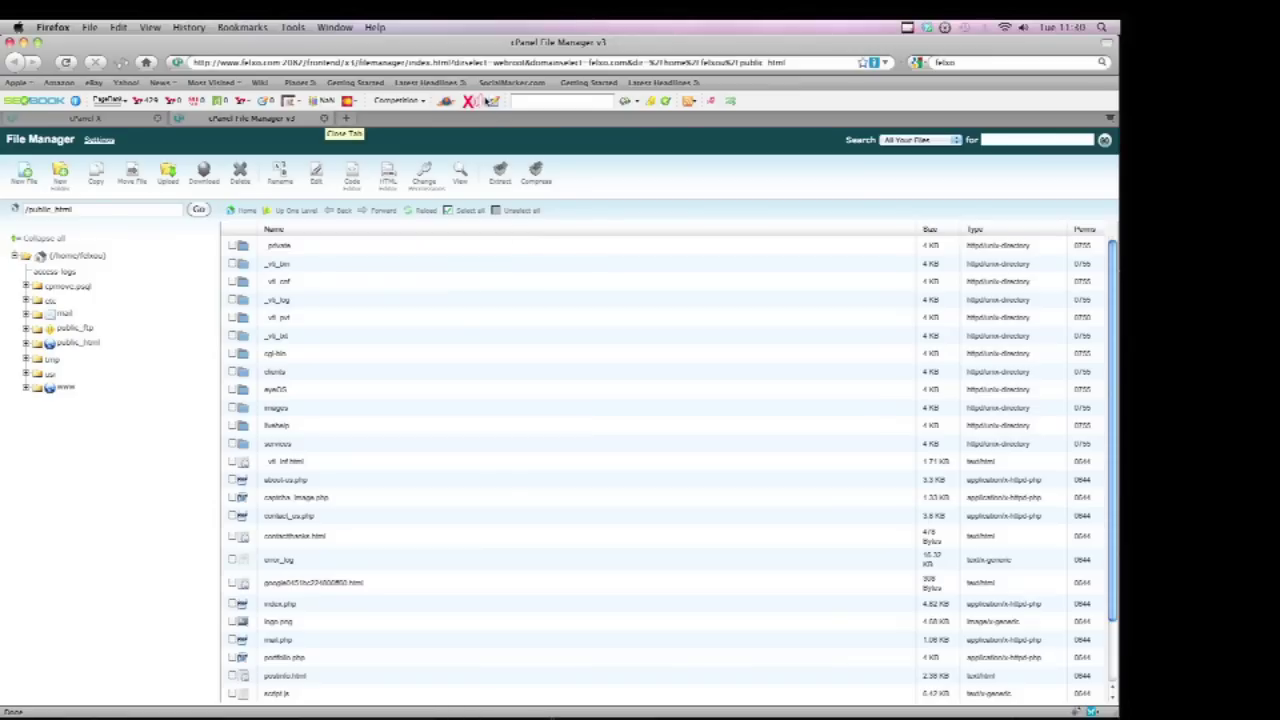
Step: Close the File Manager tab and review the Mail, Files, Logs and Security tools on the cPanel home page
click(324, 118)
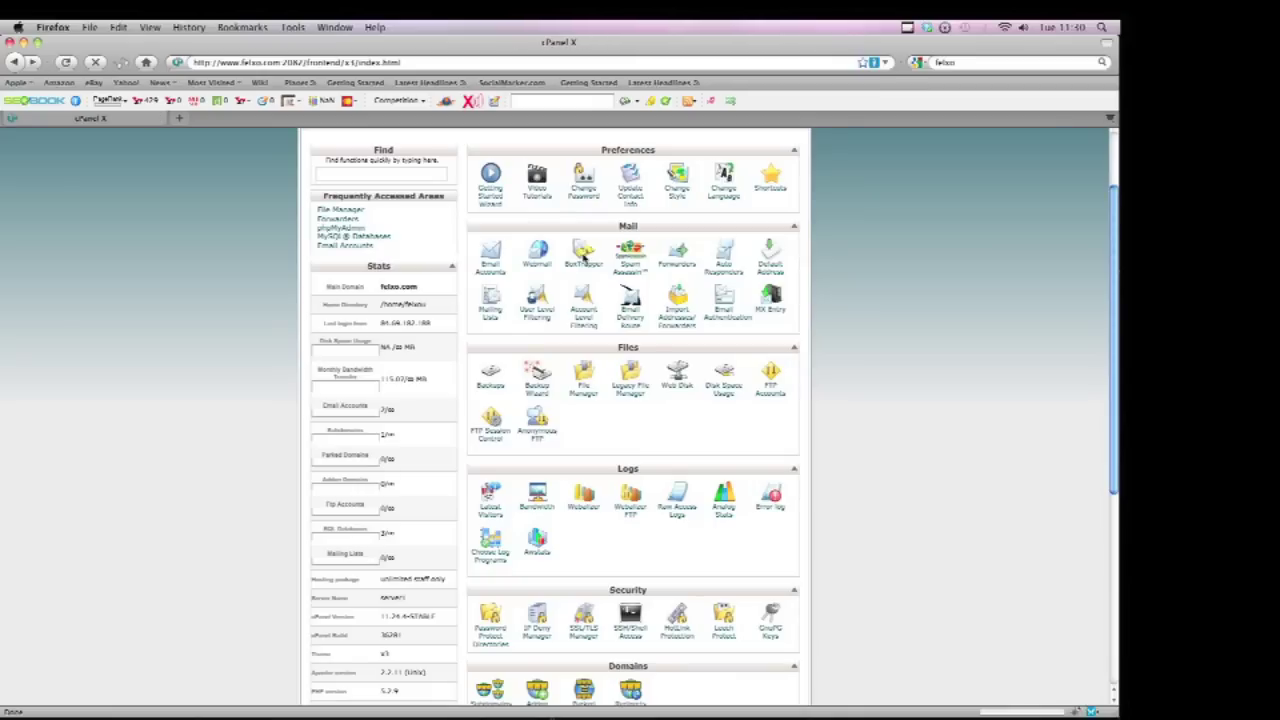
scroll(884, 427, down, 2)
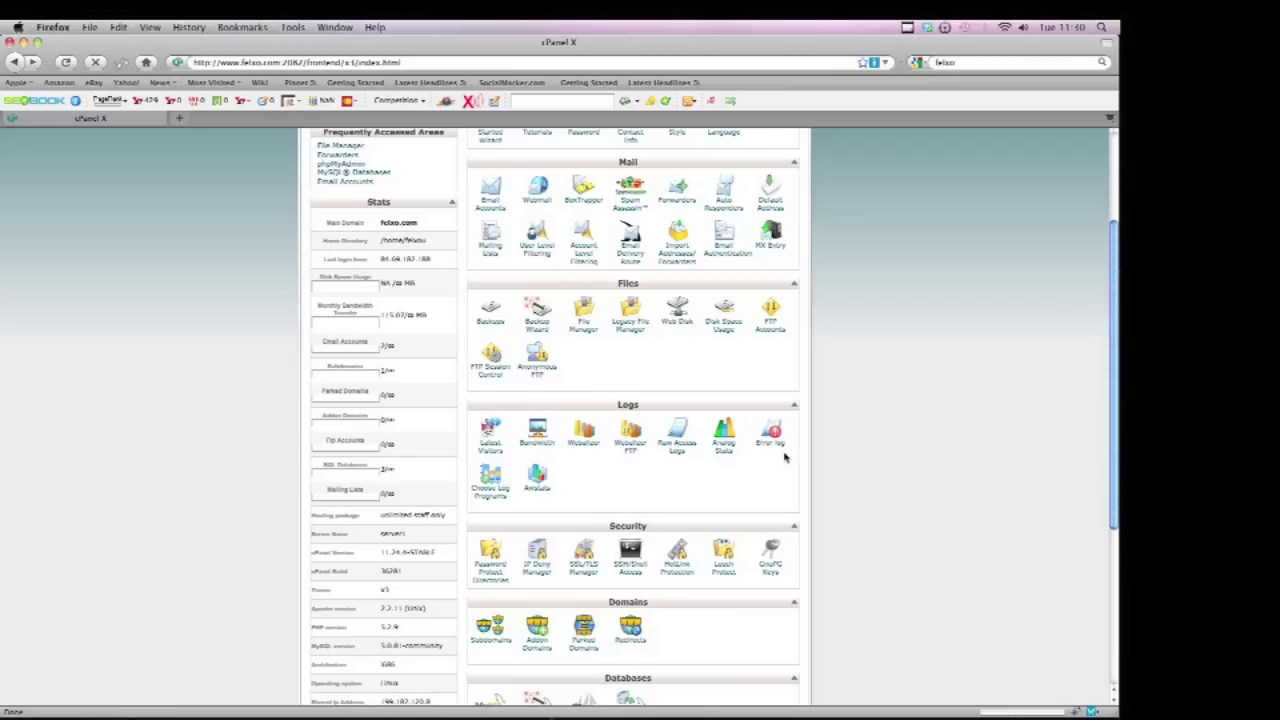
scroll(784, 456, down, 1)
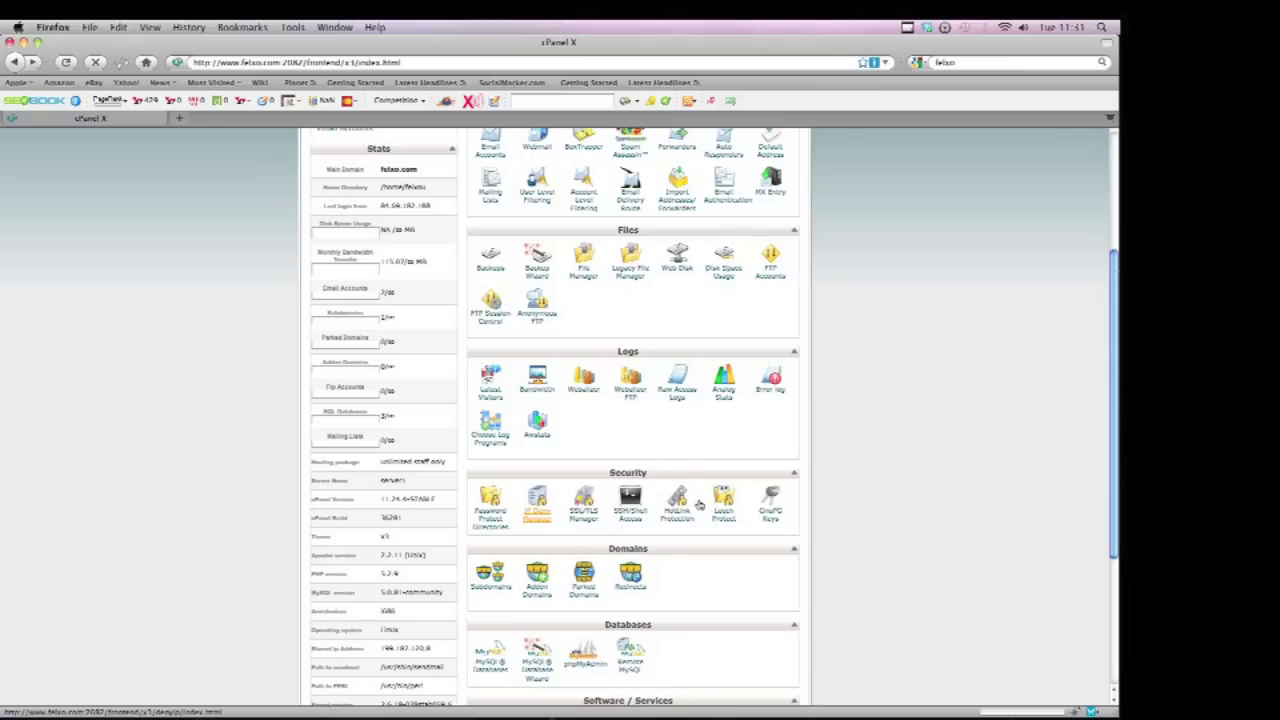
scroll(723, 497, down, 1)
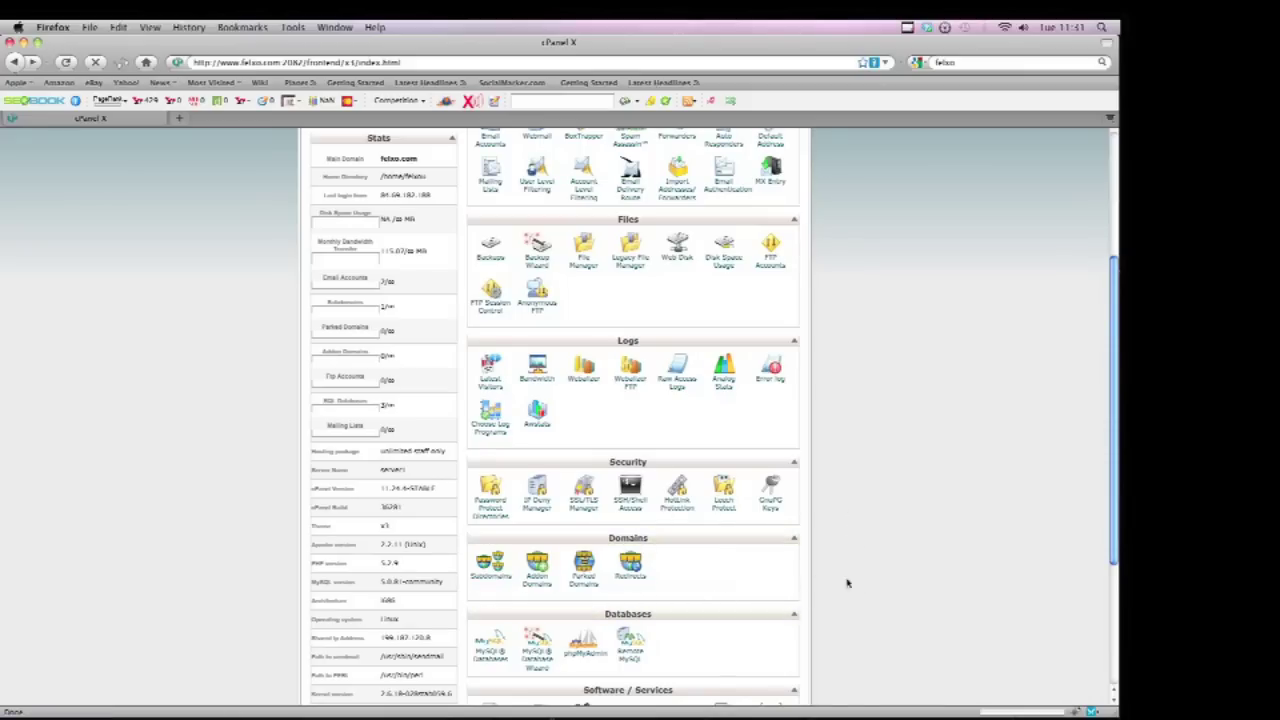
Step: Examine the Subdomains, Addon Domains, Parked Domains and Redirects tools in the Domains section
key(Tab)
key(Tab)
key(Tab)
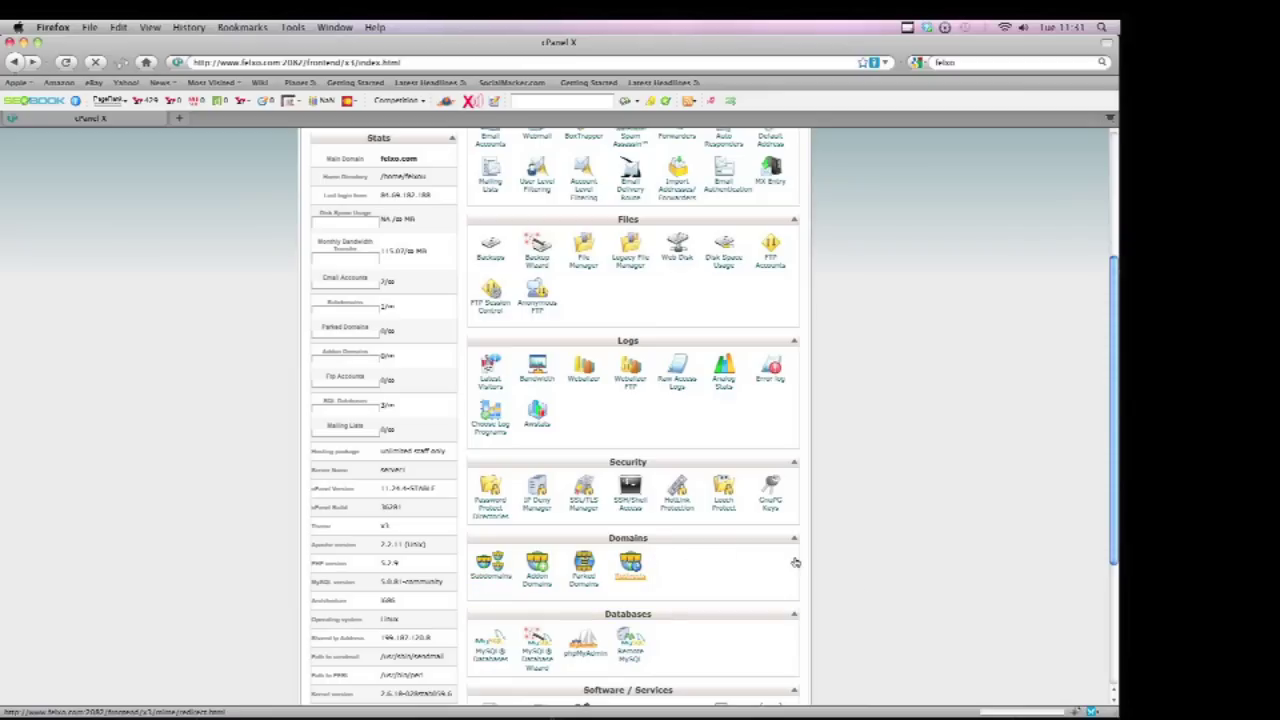
key(shift+Tab)
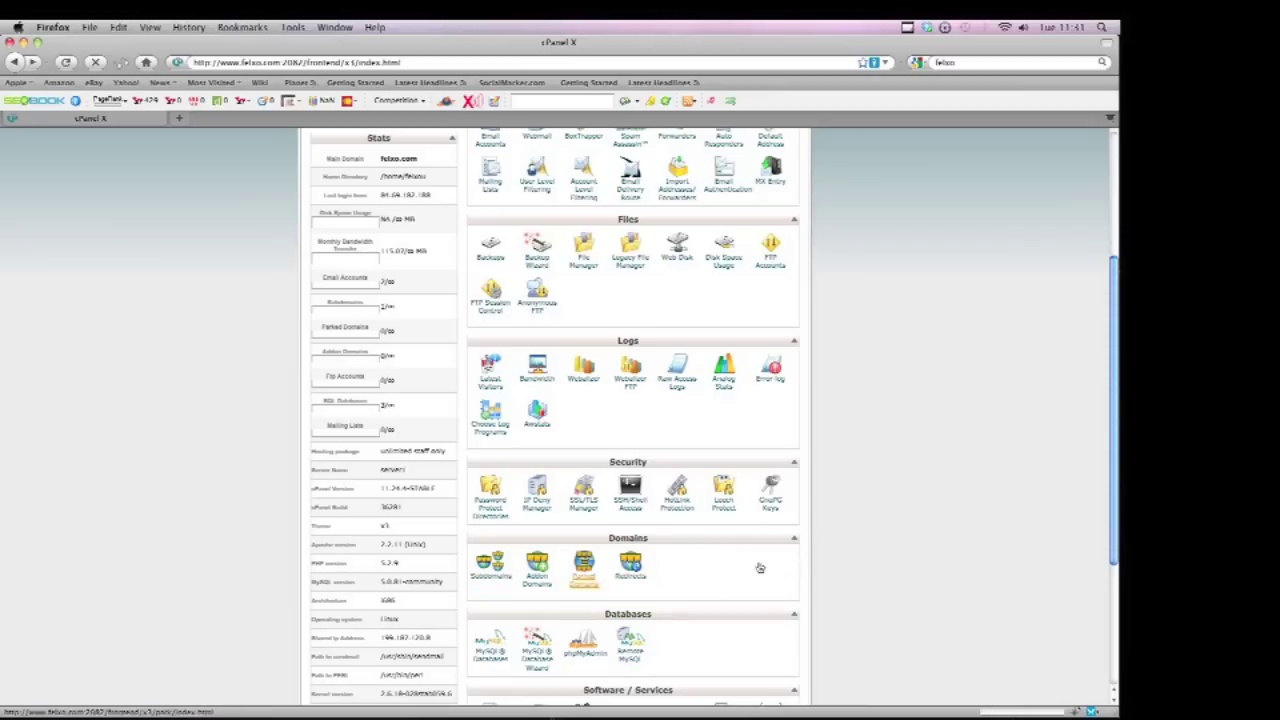
key(shift+Tab)
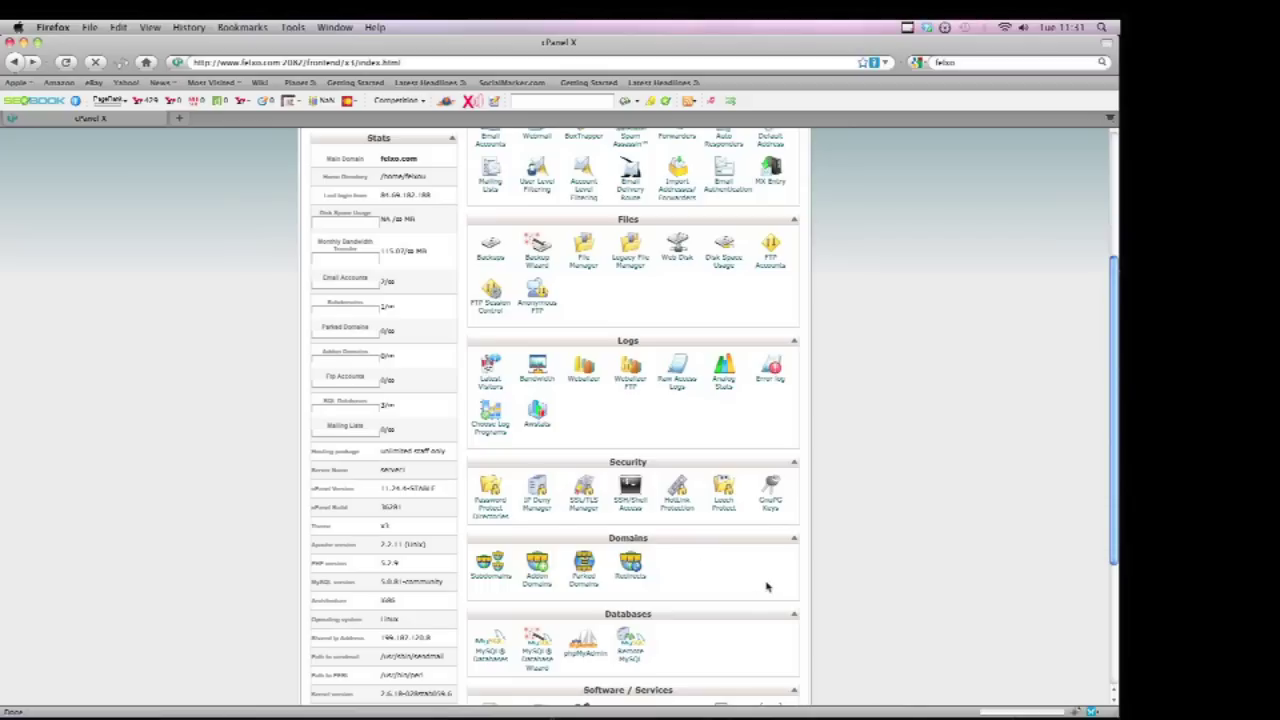
key(Tab)
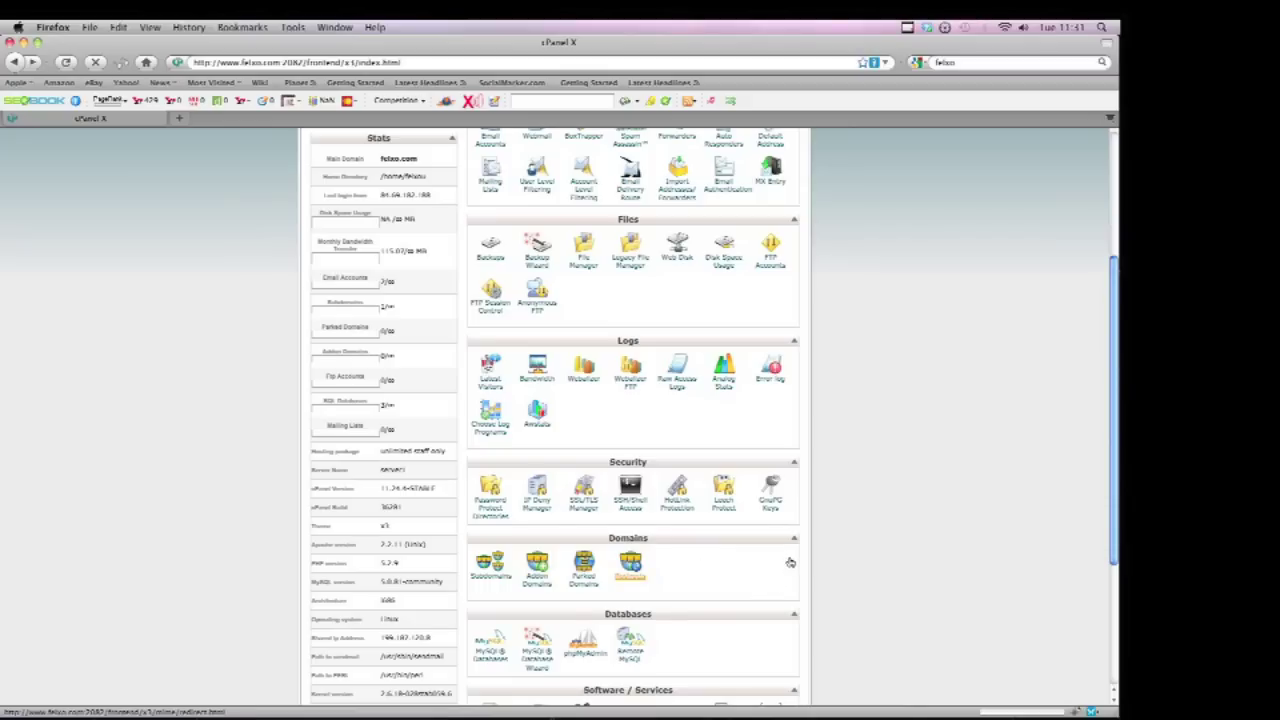
click(790, 563)
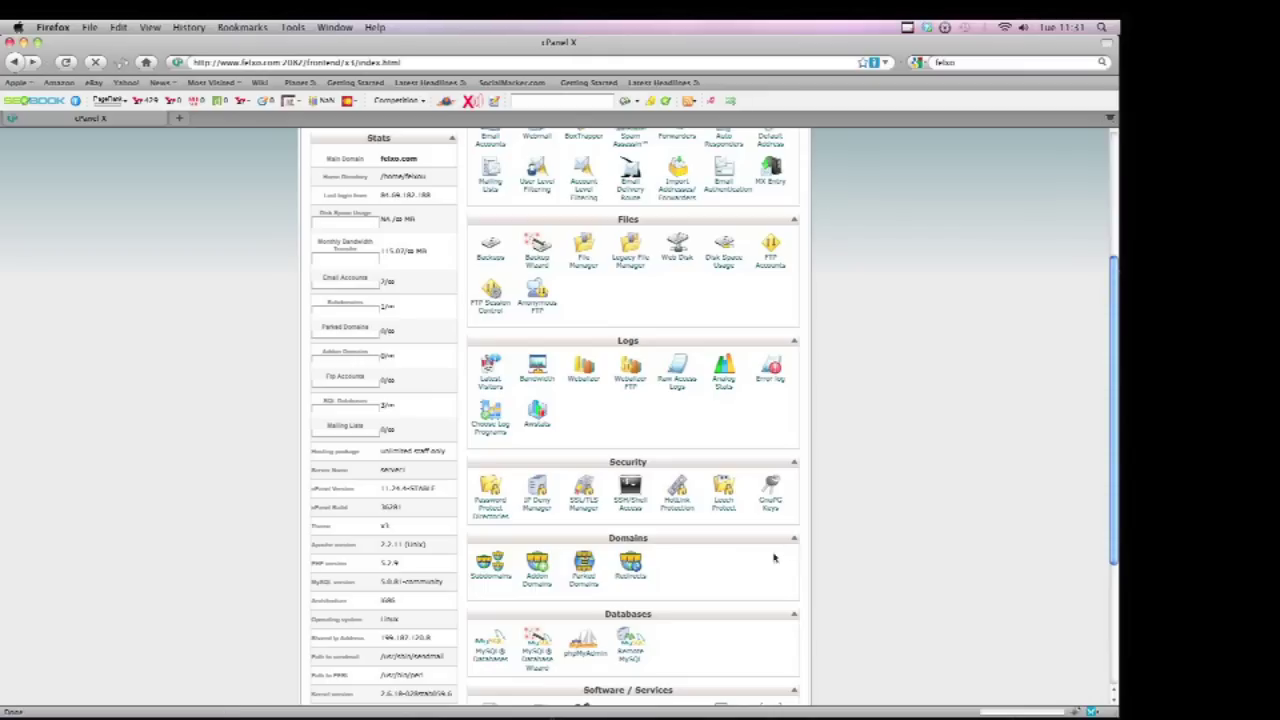
Step: Look through the Databases, Software / Services and Advanced sections and open phpMyAdmin
scroll(785, 566, down, 2)
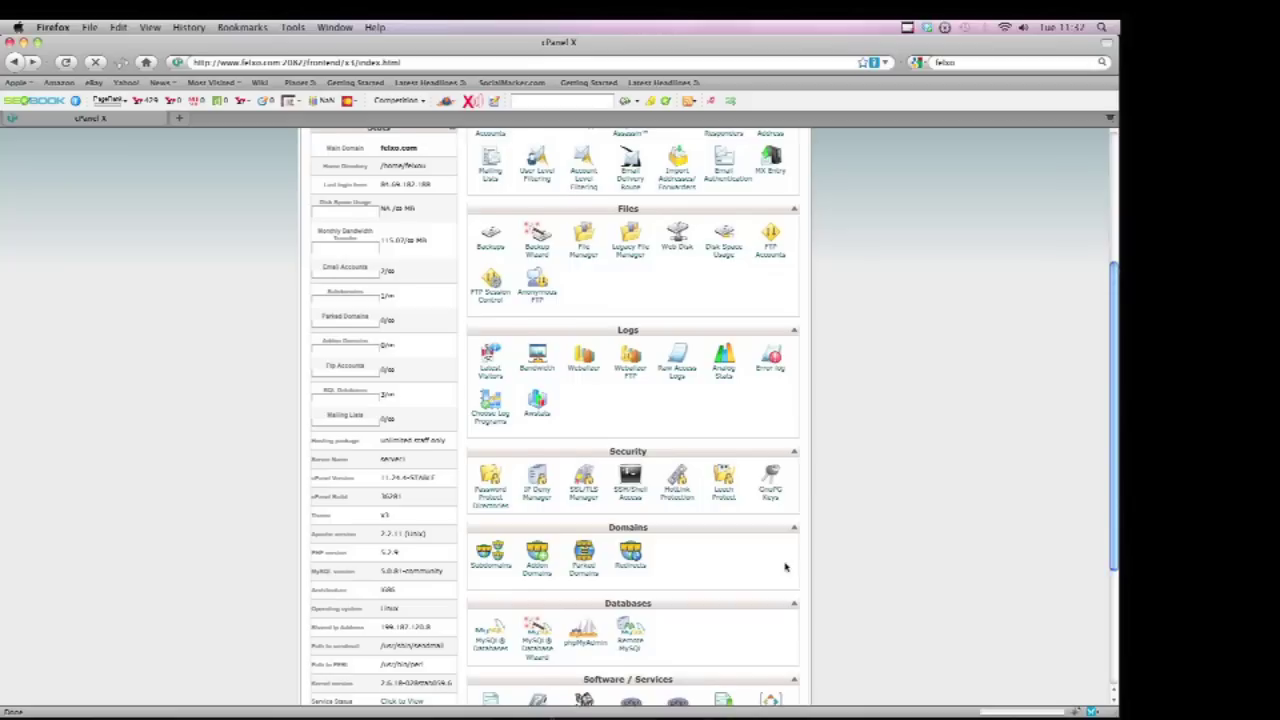
scroll(853, 554, down, 1)
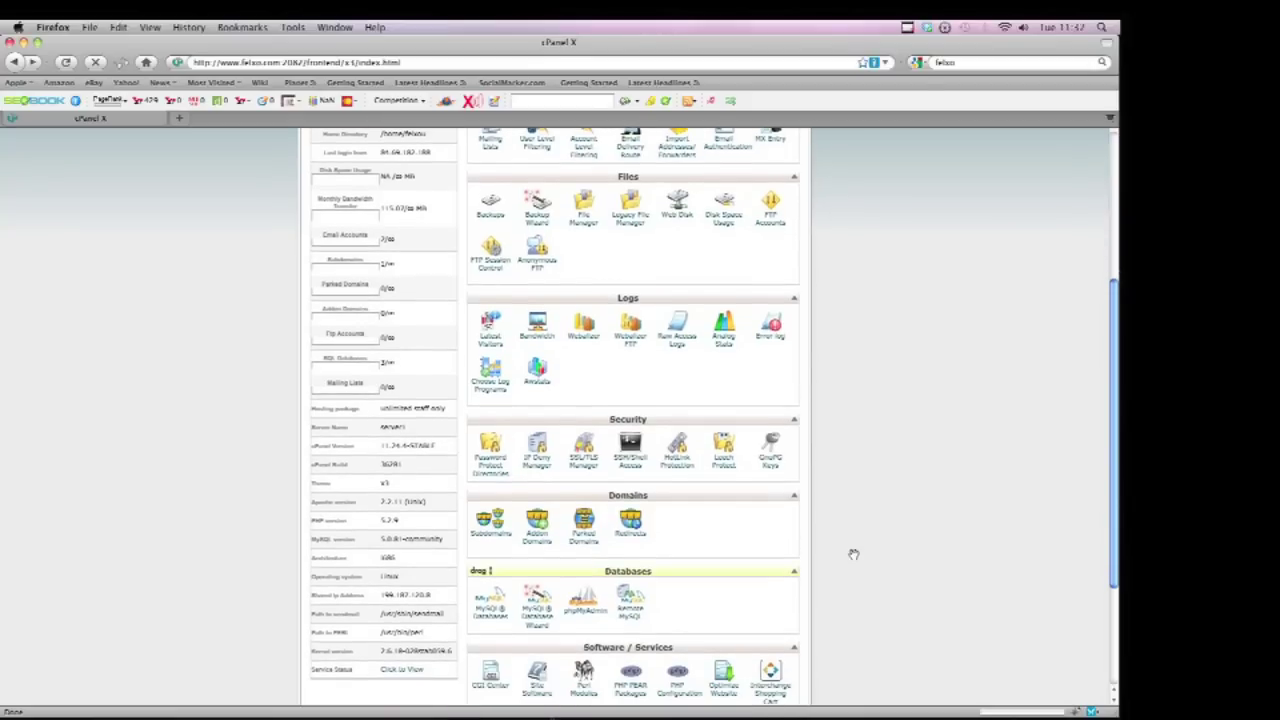
scroll(853, 554, down, 5)
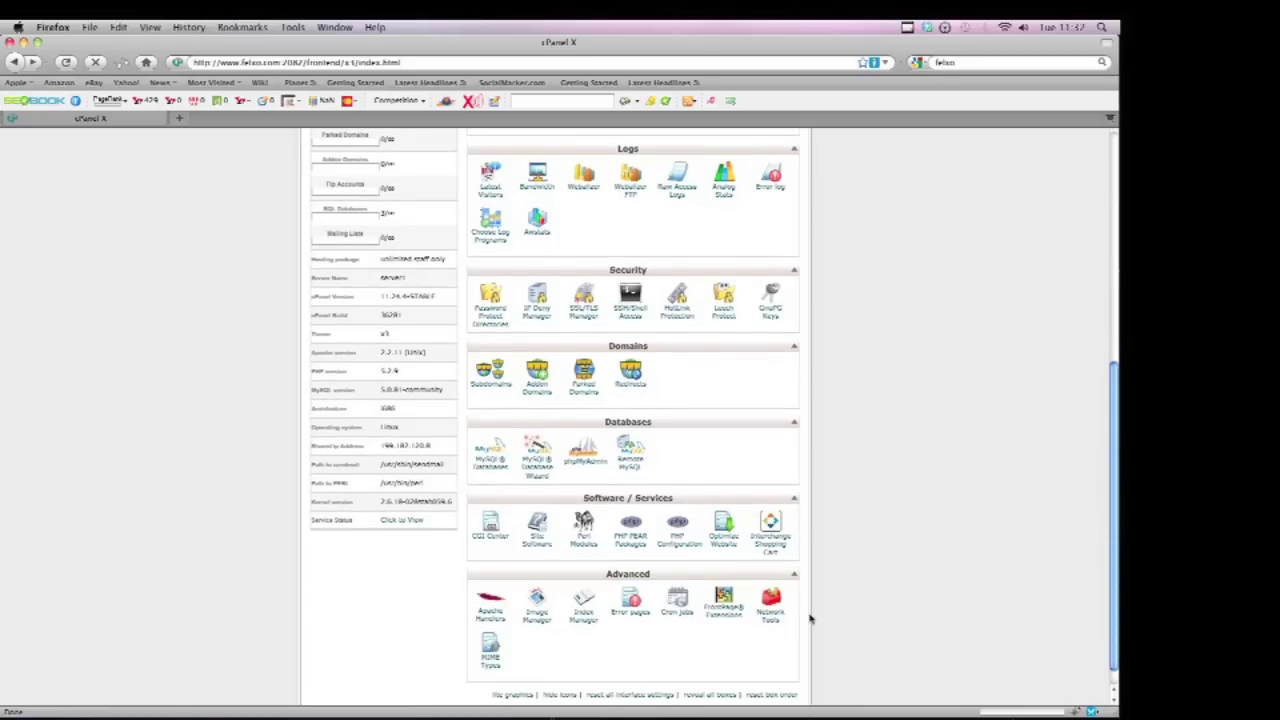
scroll(812, 620, up, 3)
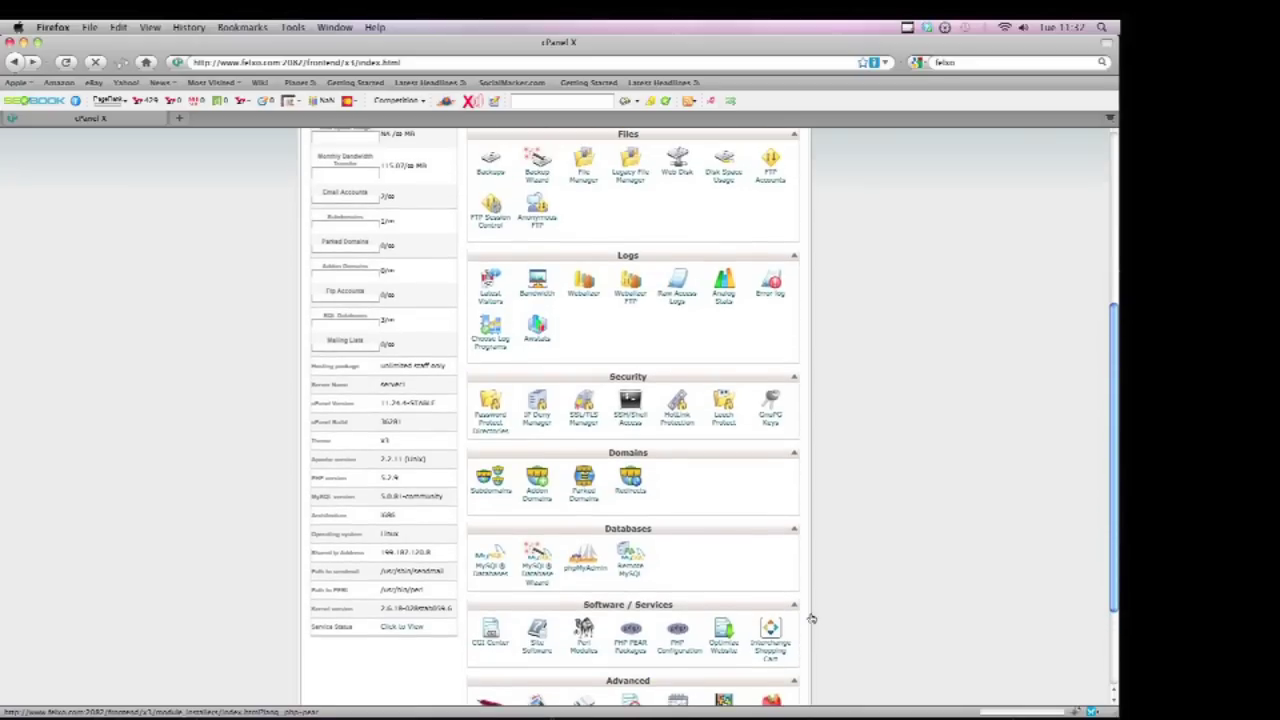
scroll(811, 620, down, 4)
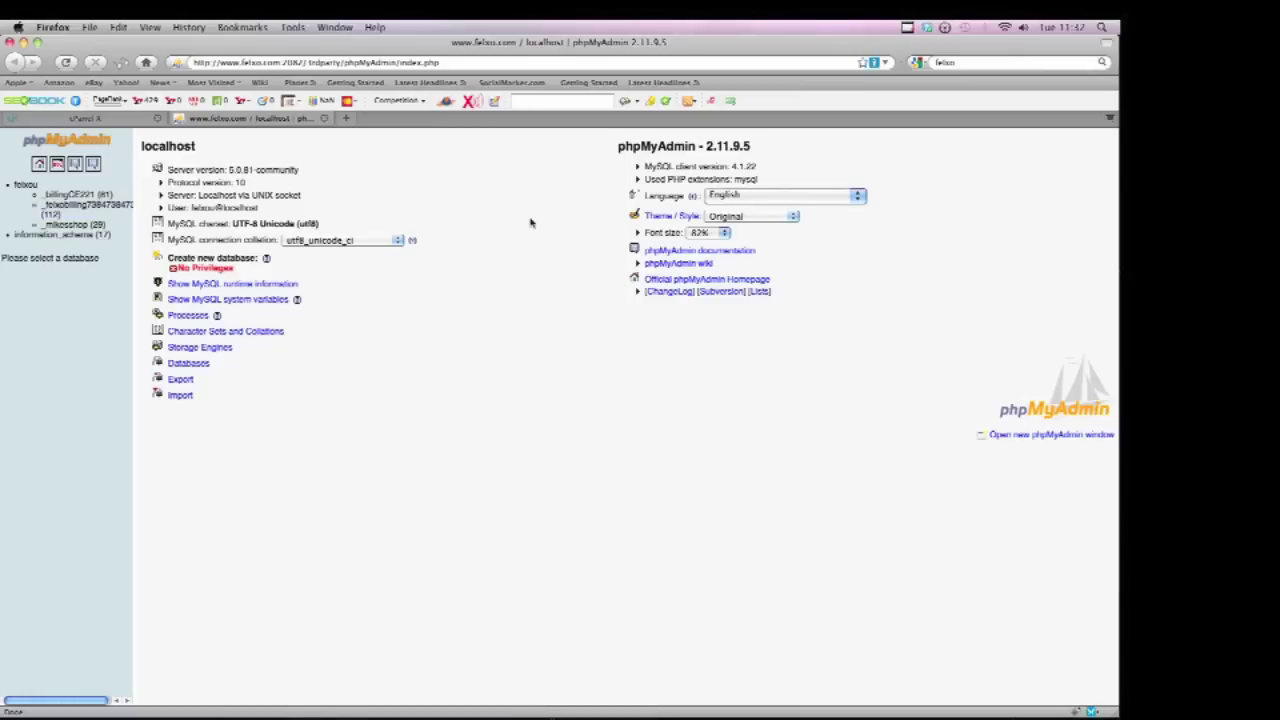
Step: Close the phpMyAdmin tab and return to the Preferences section at the start of the cPanel home page
key(super+w)
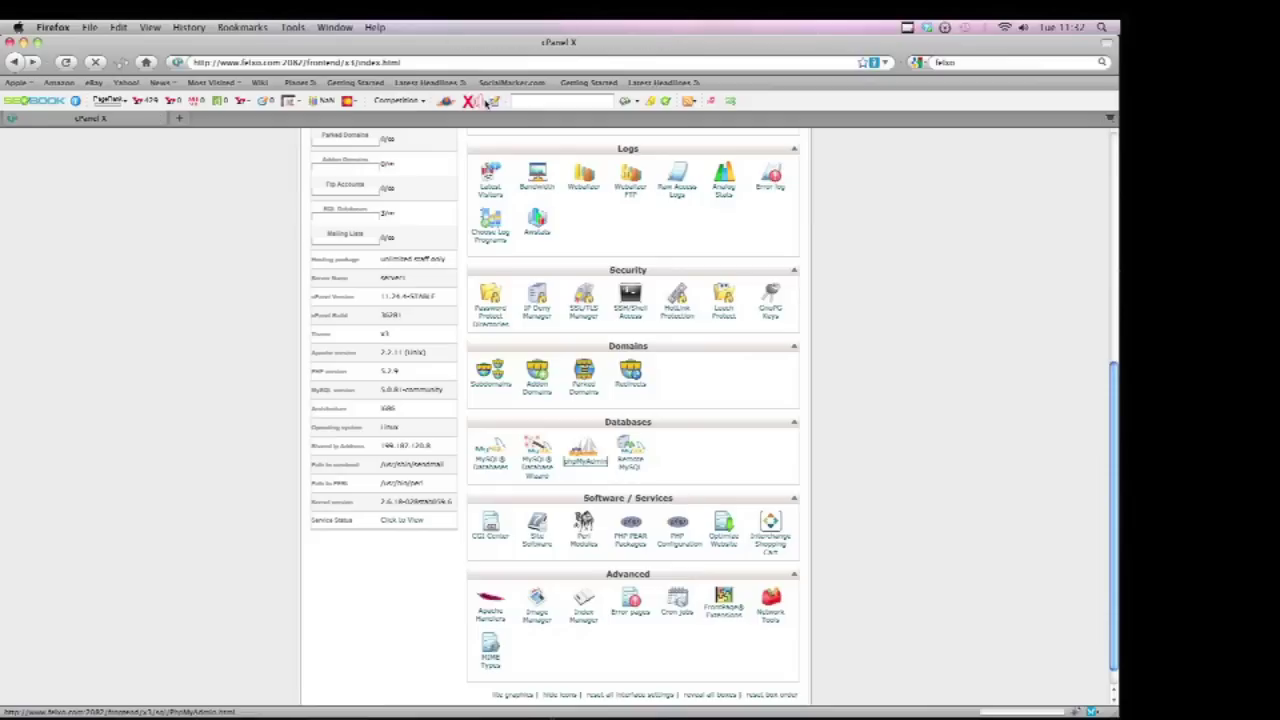
scroll(812, 312, up, 3)
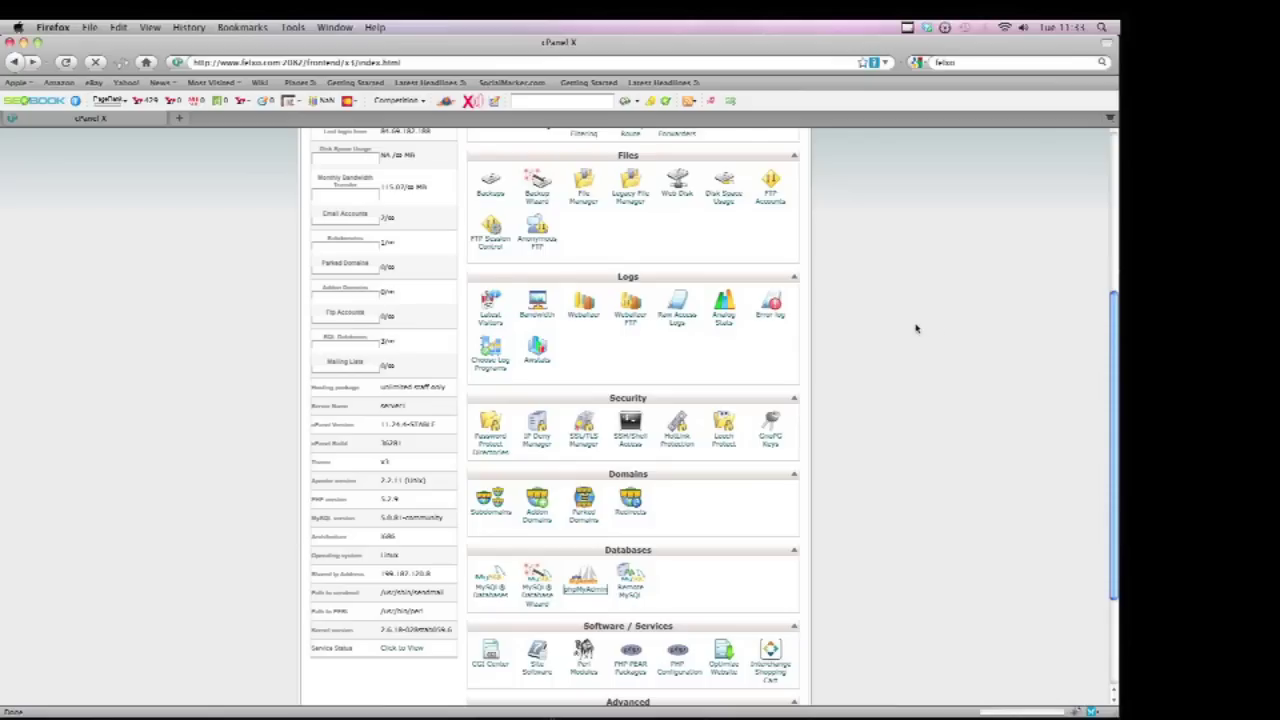
scroll(915, 328, up, 5)
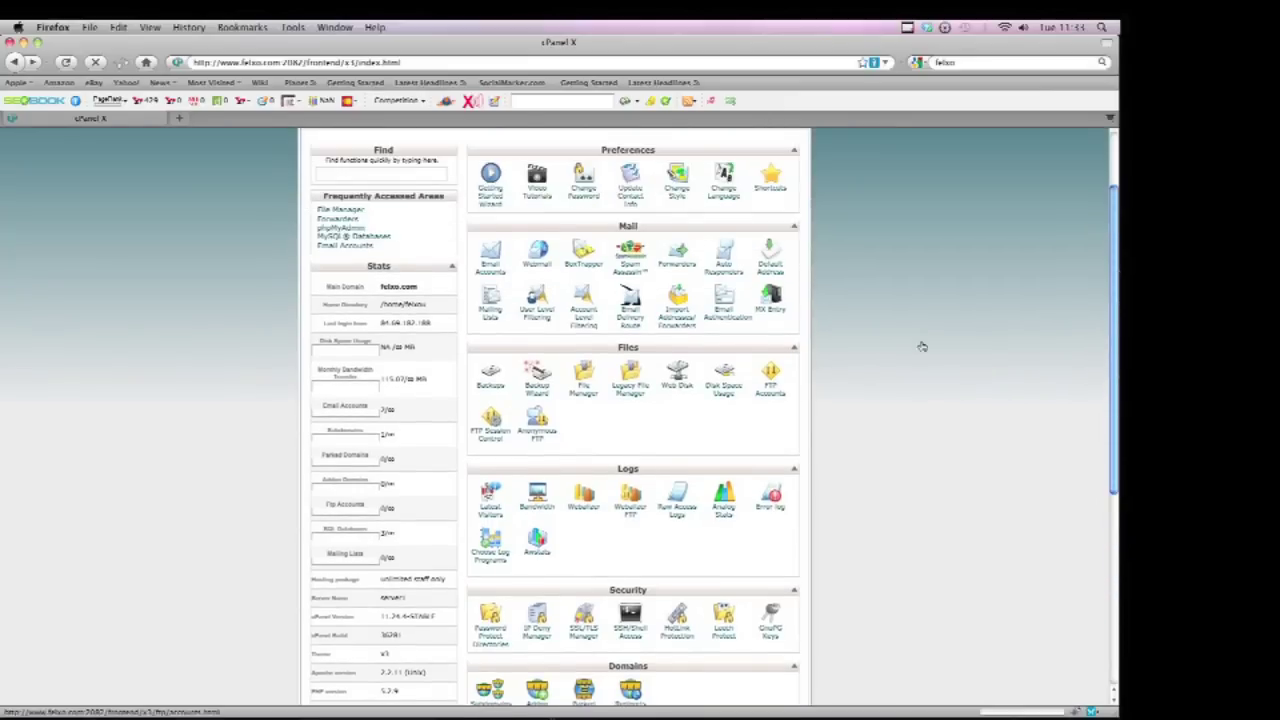
scroll(922, 346, up, 2)
scroll(930, 360, down, 2)
scroll(940, 371, up, 2)
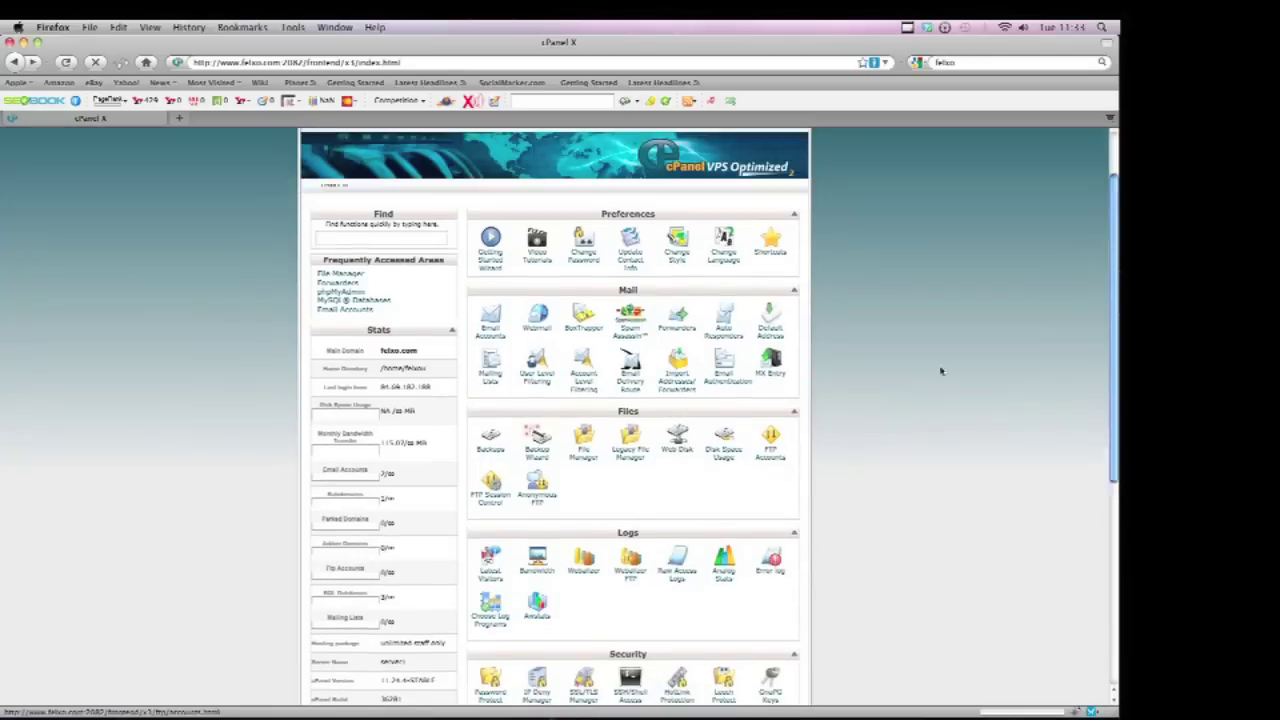
scroll(940, 371, up, 1)
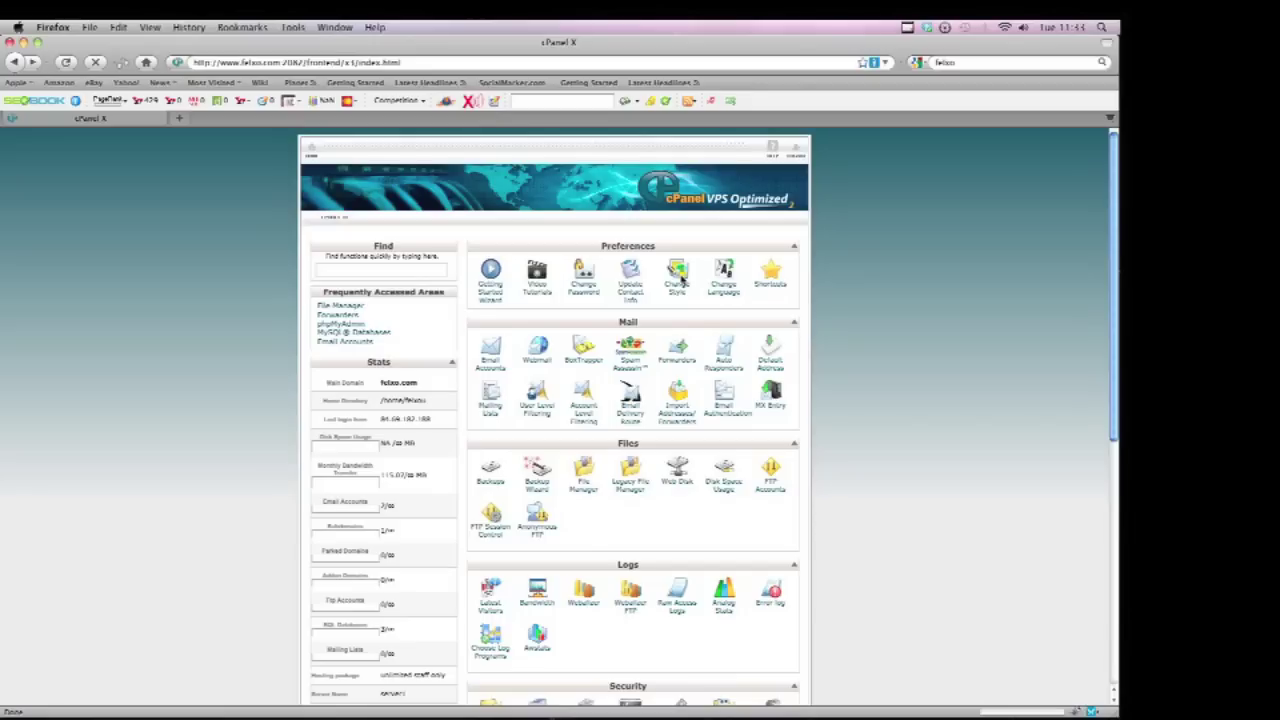
Step: Look over the home page's tool sections once more, from Preferences through to Advanced and back
scroll(829, 407, down, 5)
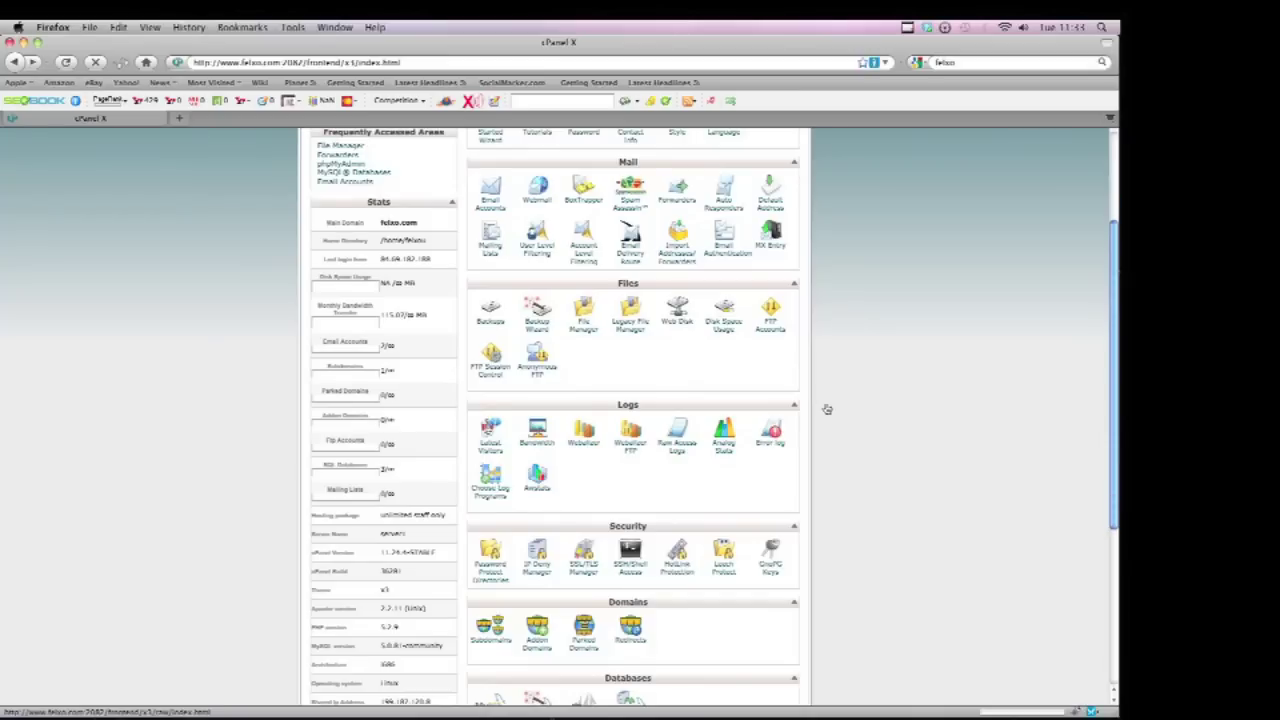
scroll(834, 403, down, 2)
scroll(836, 405, down, 1)
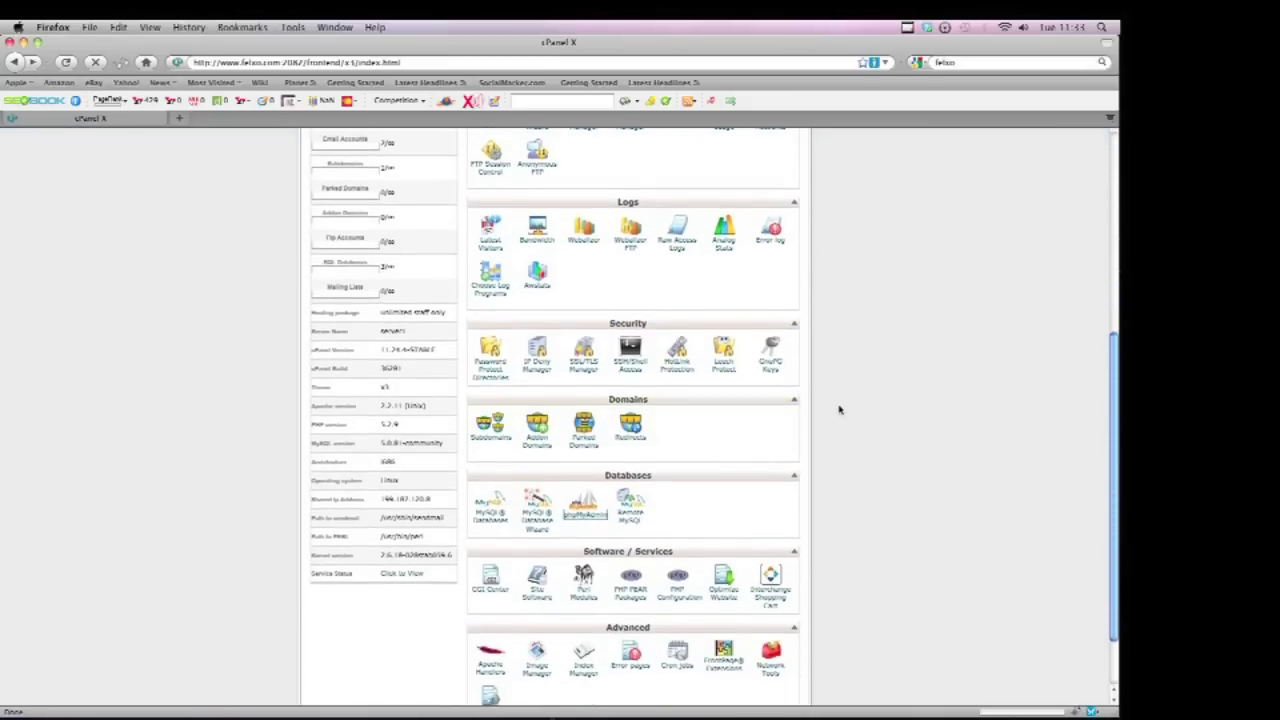
scroll(838, 408, down, 1)
scroll(840, 409, up, 1)
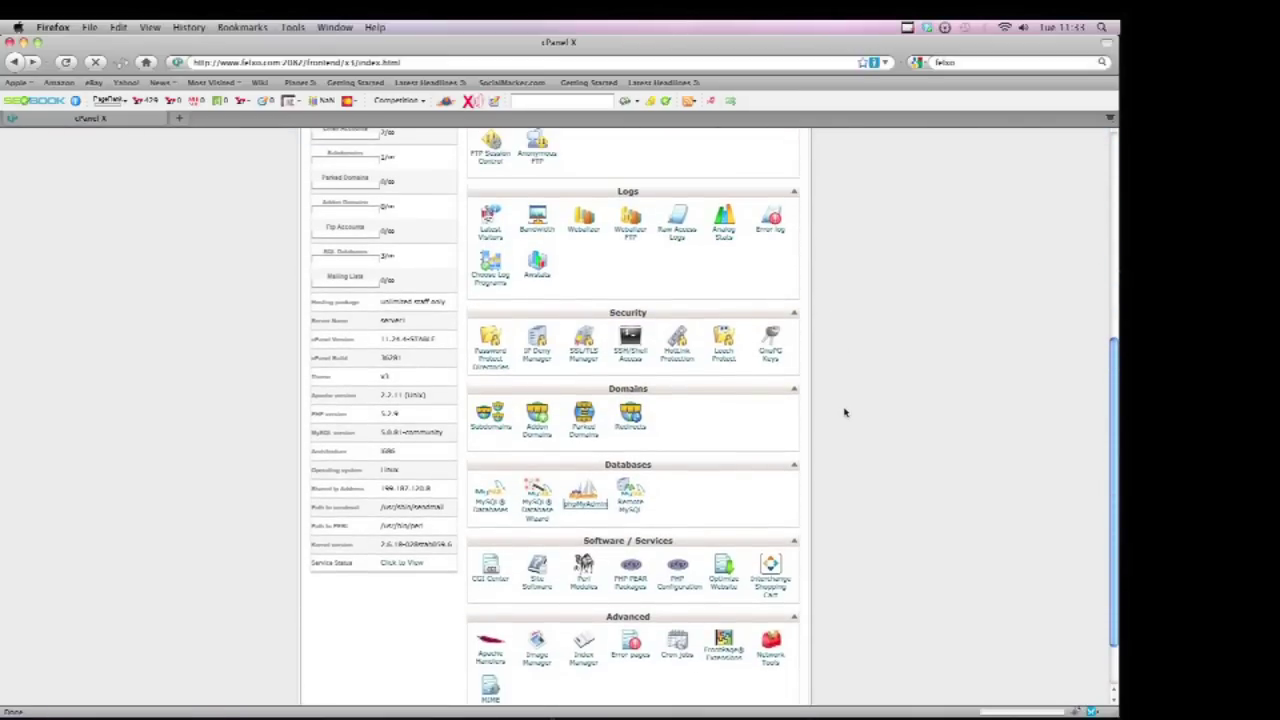
scroll(848, 415, up, 4)
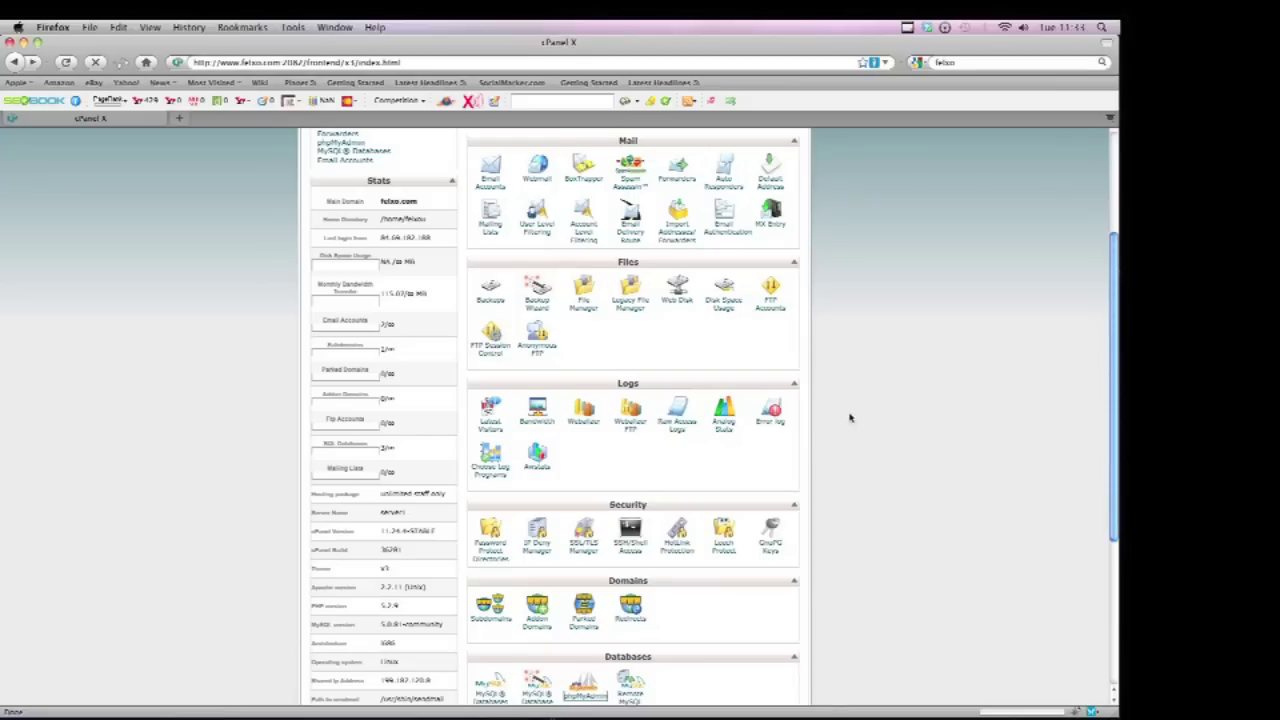
scroll(880, 420, up, 4)
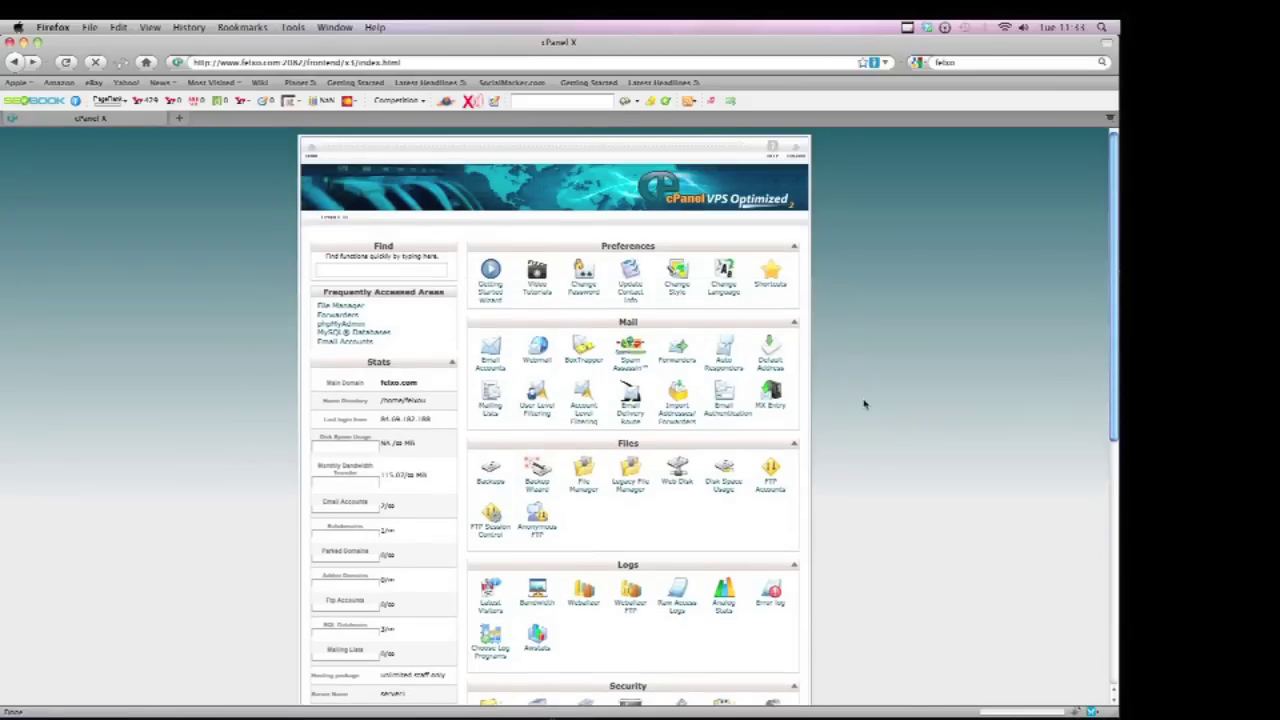